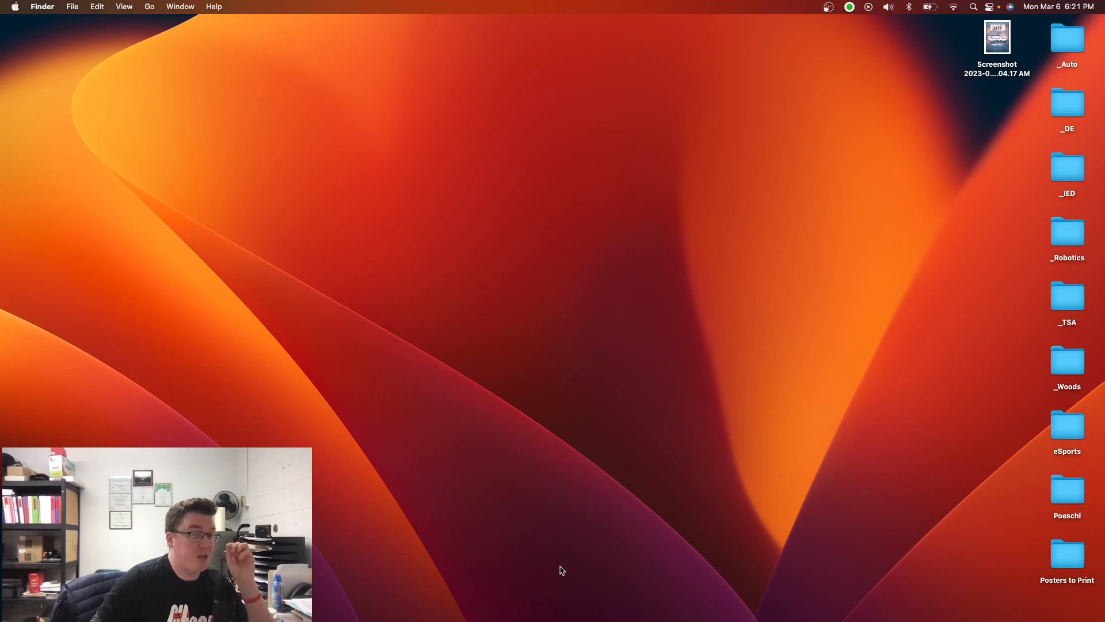
- Search the computer for "bridge" and open Bridge Designer 2016
left_click(972, 13)
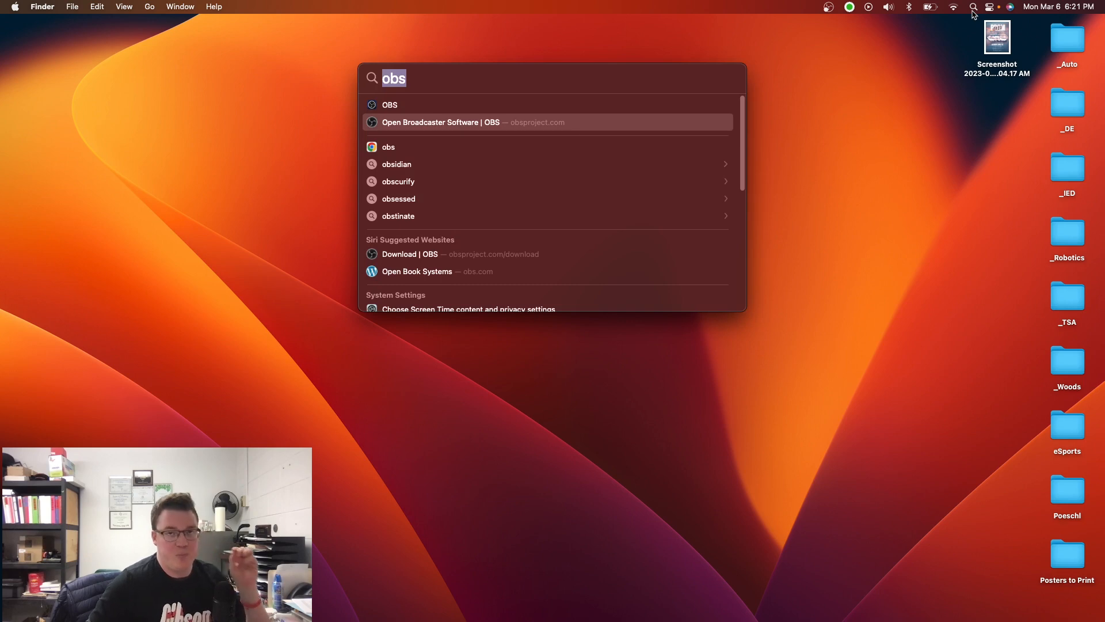
key("BackSpace")
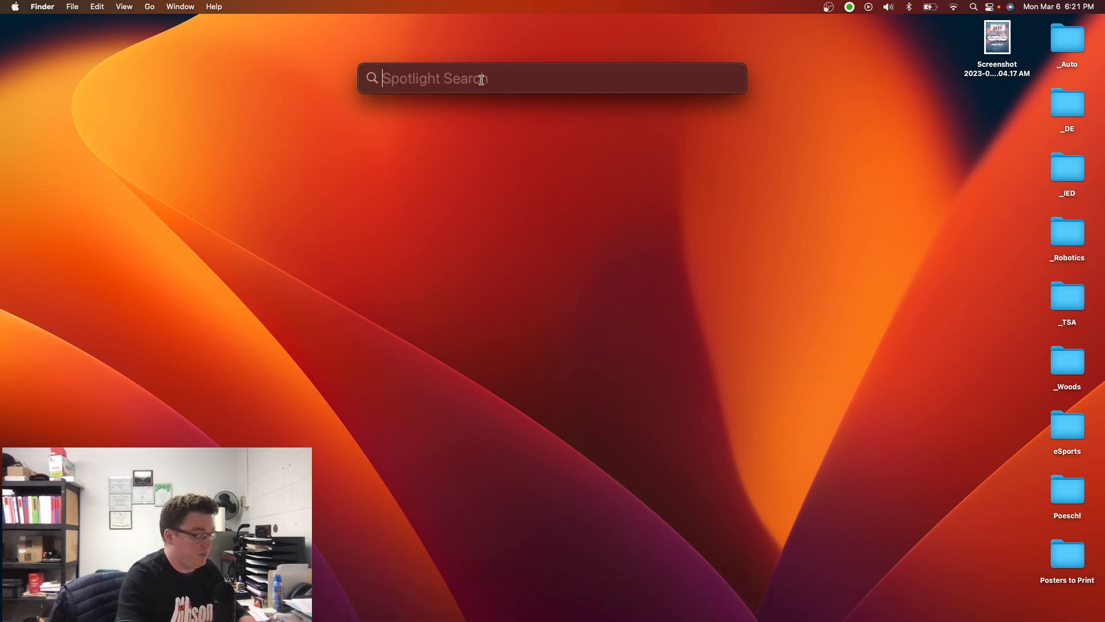
type("brdi")
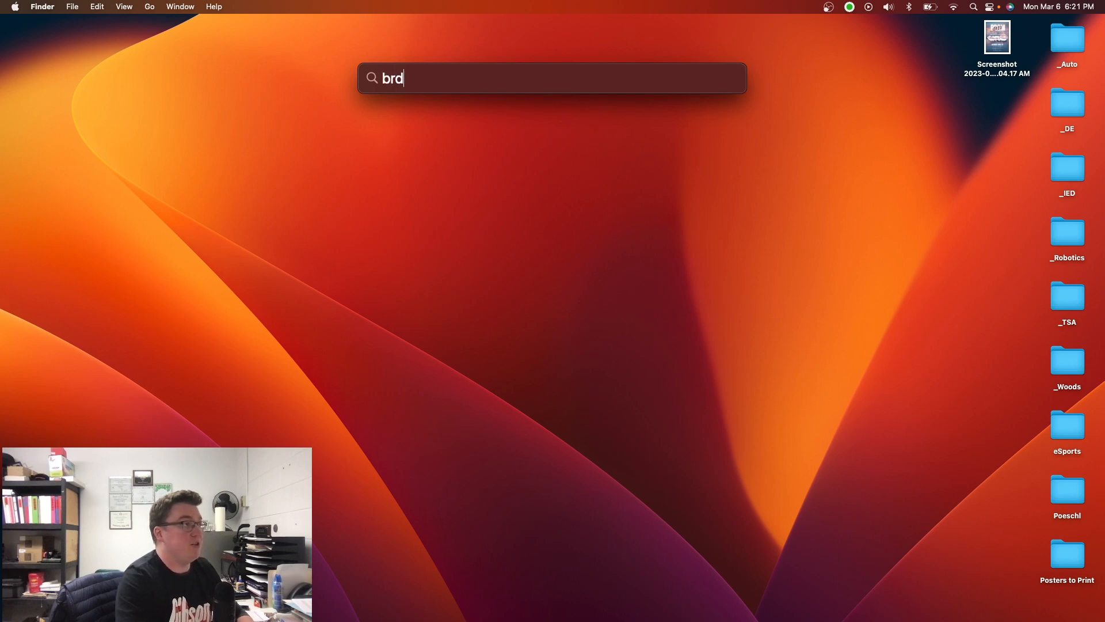
key("BackSpace")
key("BackSpace")
type("idge")
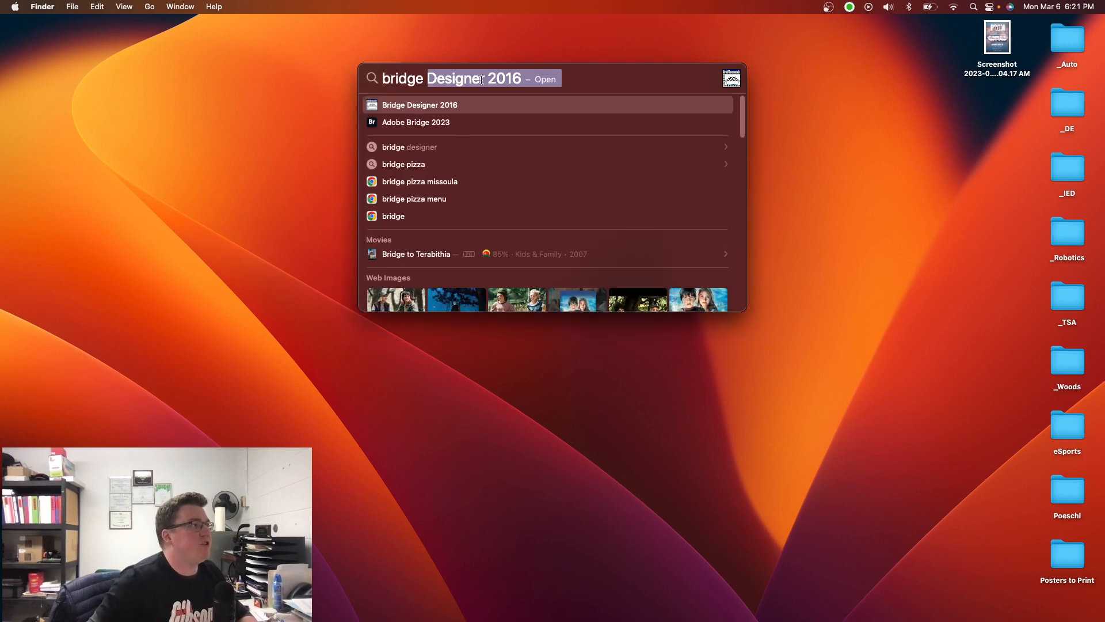
left_click(377, 107)
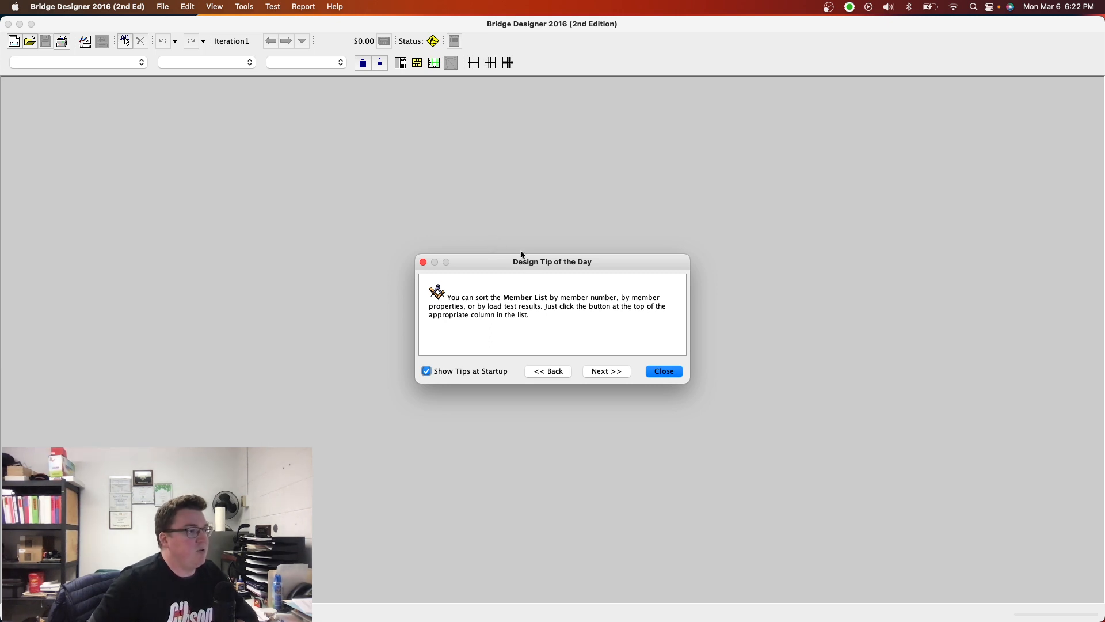
- Turn off the startup design tips, dismiss the tip, and start a new bridge design
left_click(427, 371)
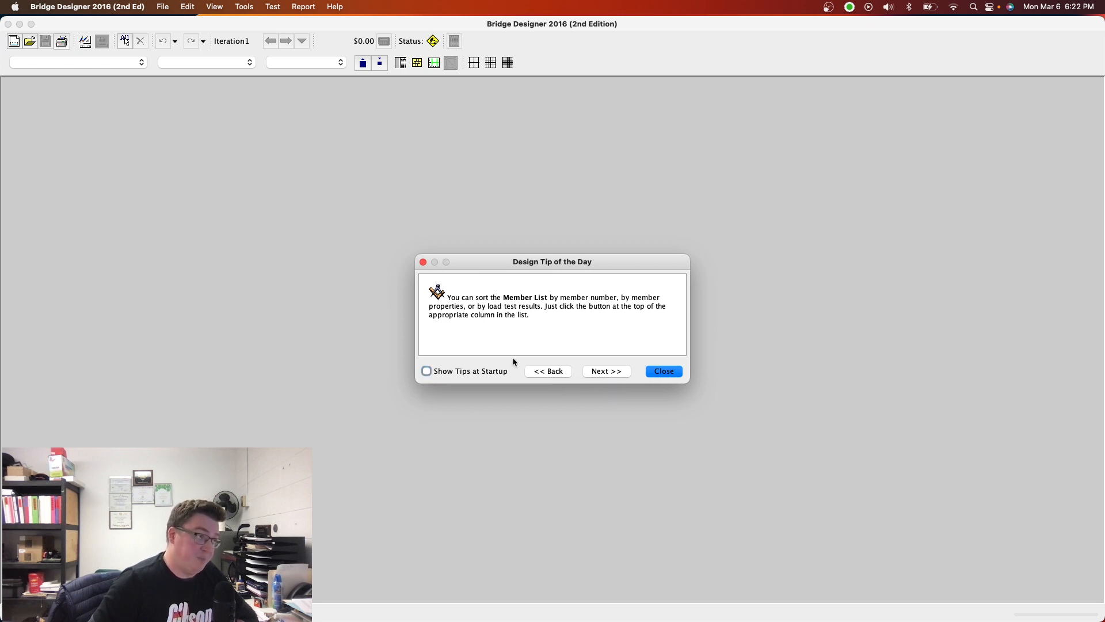
left_click(653, 371)
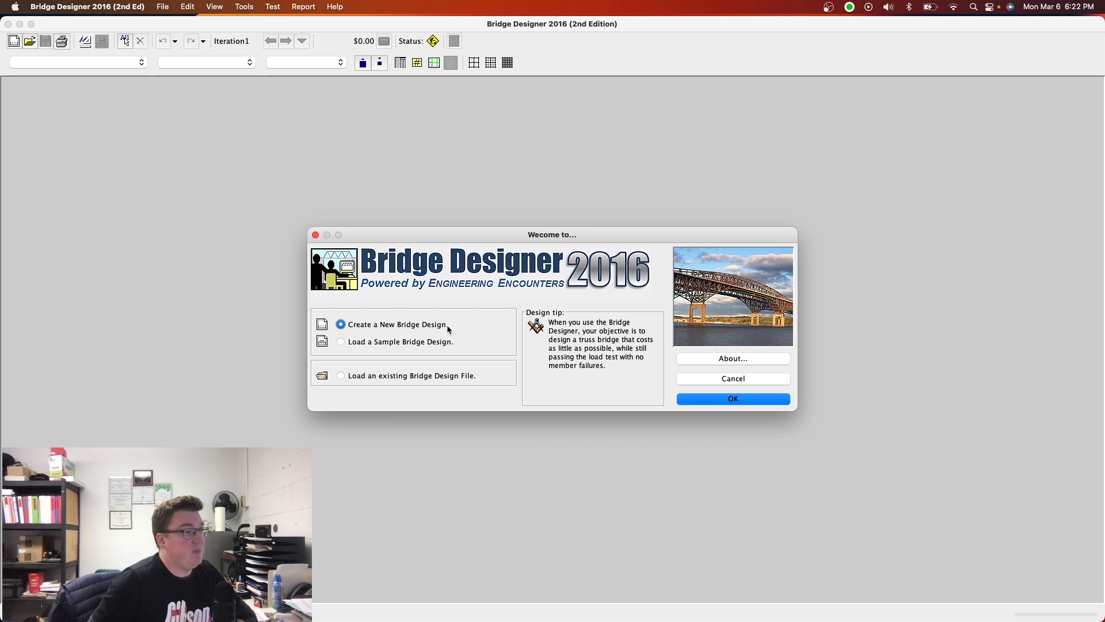
left_click(733, 399)
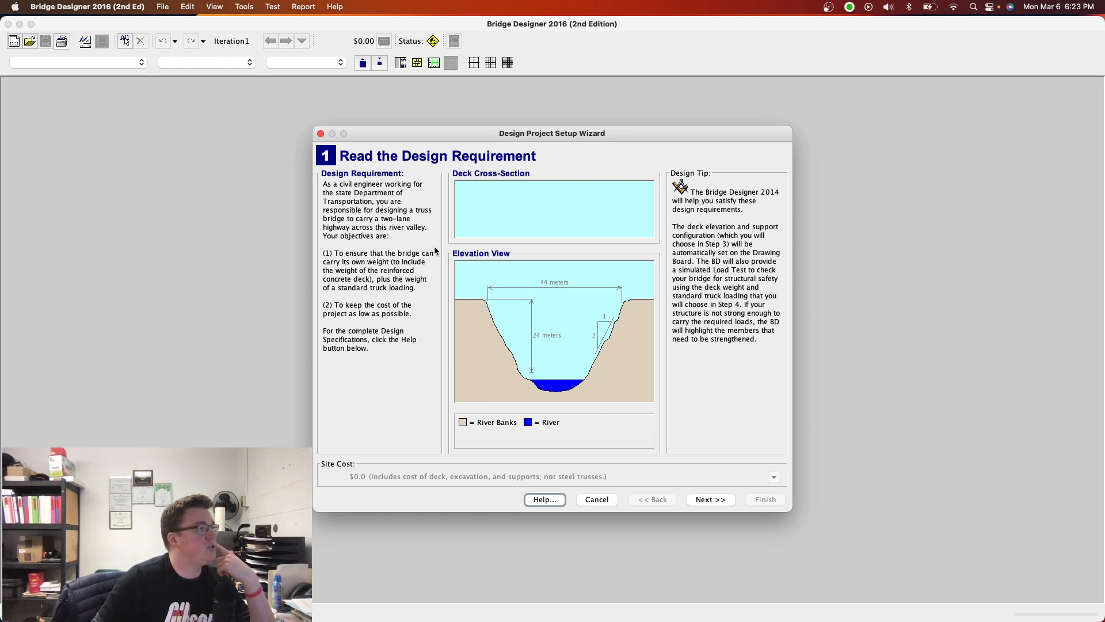
- Choose no local contest and set the deck elevation to 16 meters with standard abutments, no pier and no cable anchorages
left_click(700, 500)
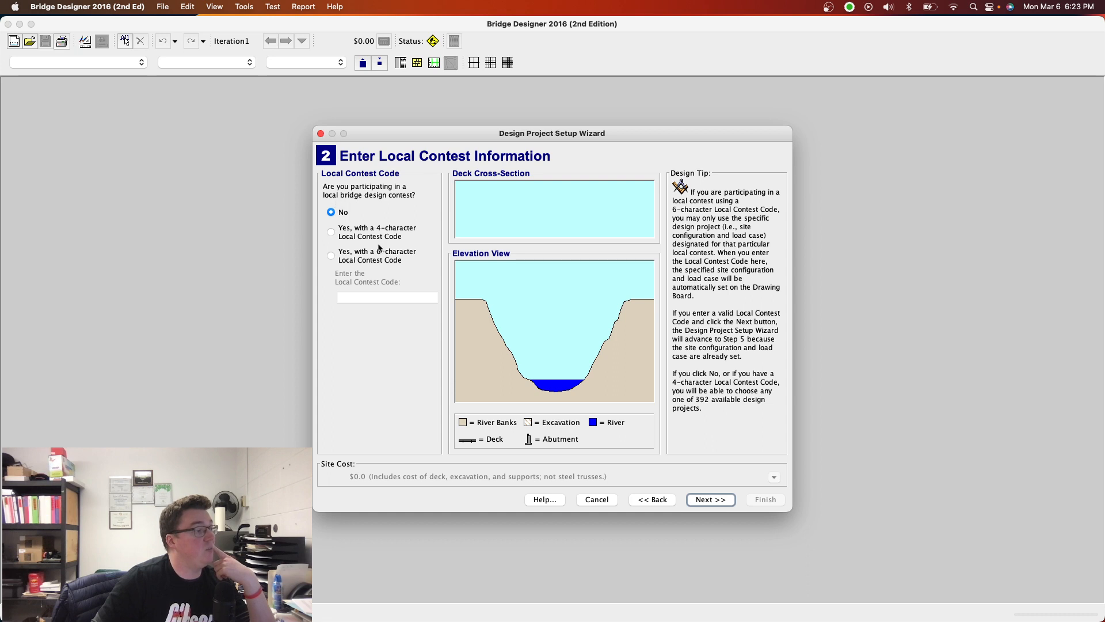
left_click(702, 501)
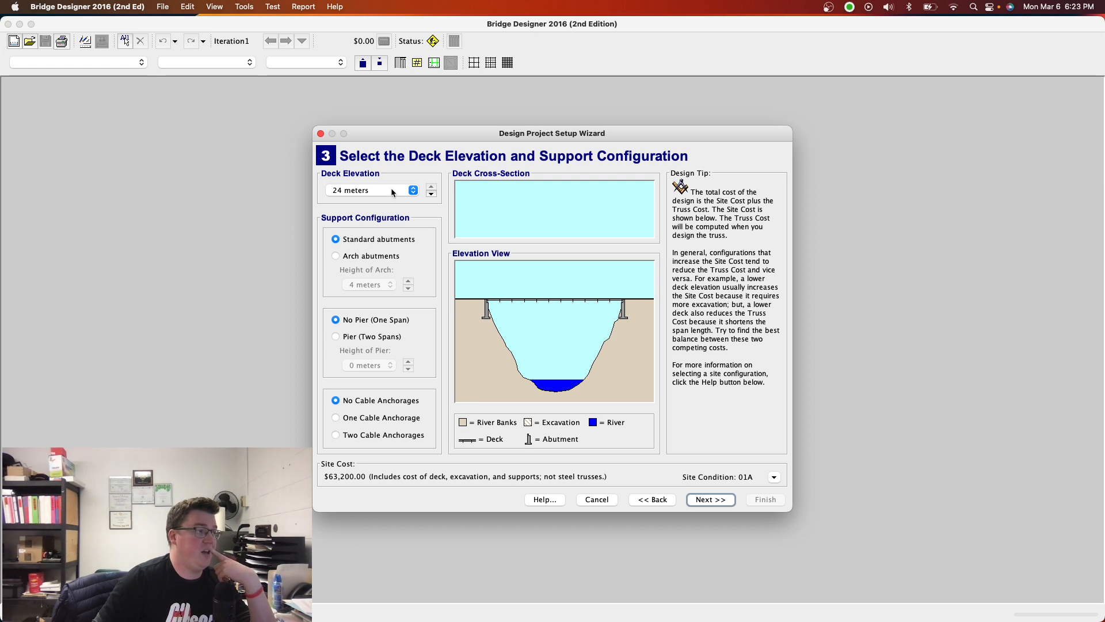
left_click(409, 190)
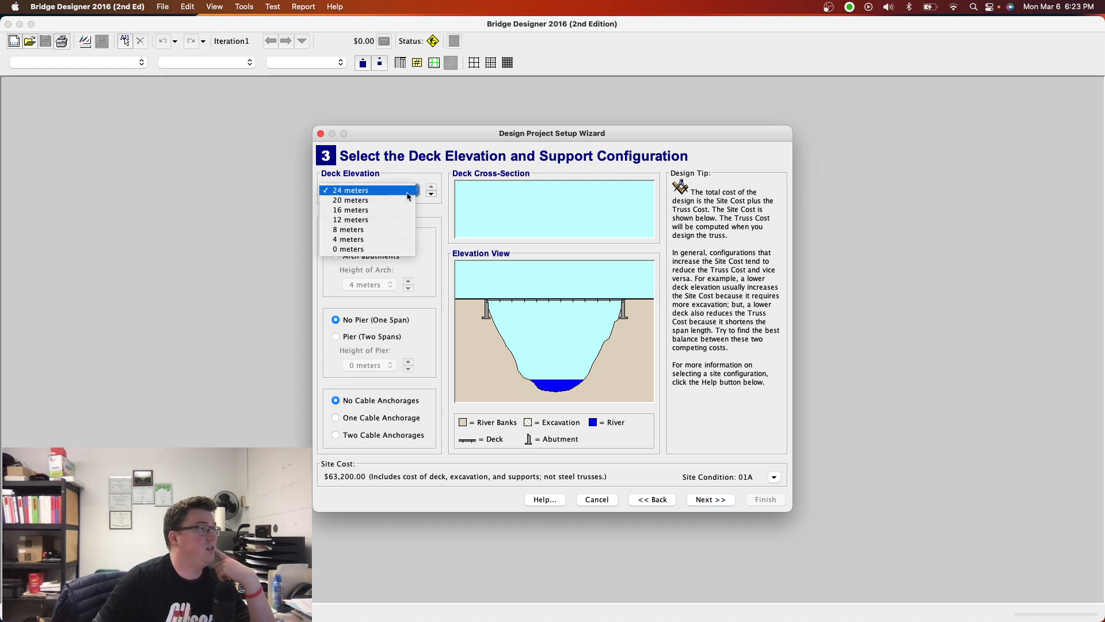
left_click(380, 210)
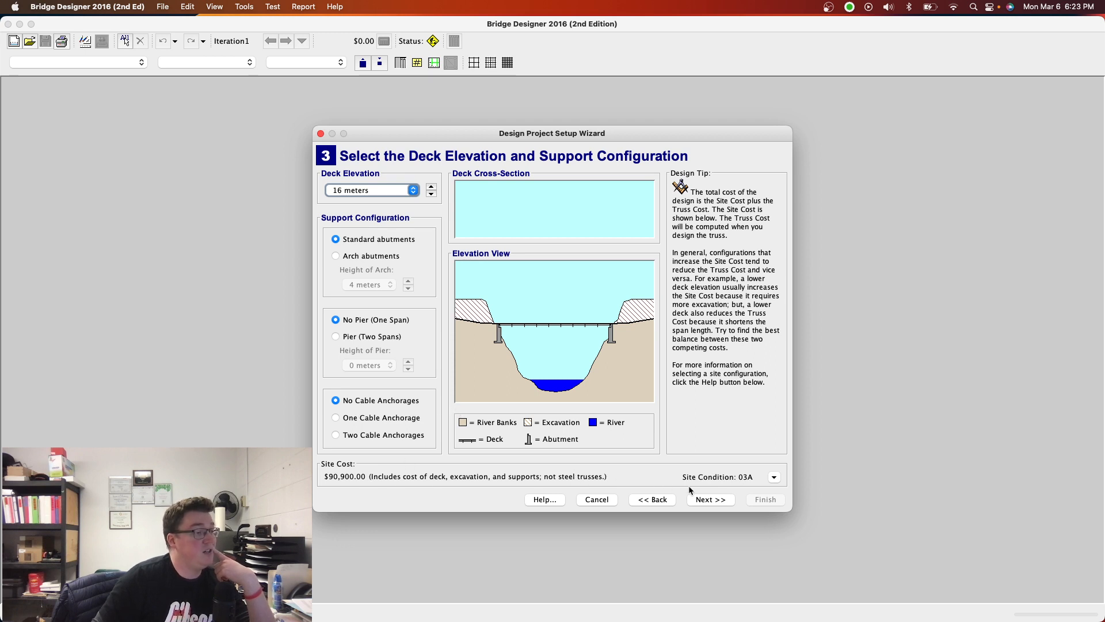
left_click(705, 500)
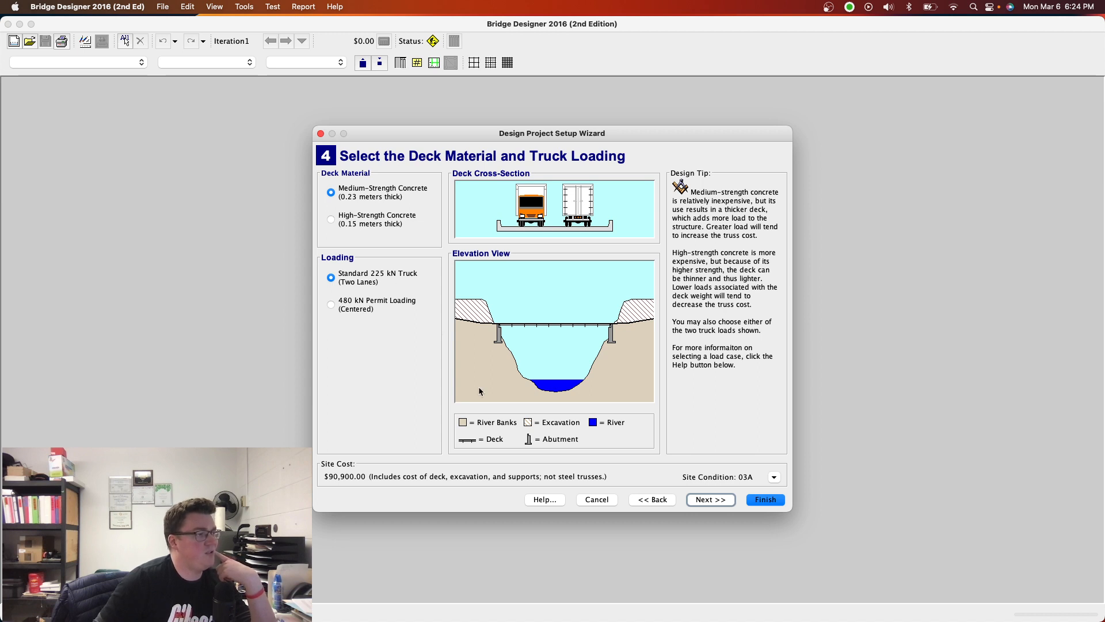
- Finish the project setup with medium-strength concrete, the standard 225 kN truck loading, no truss template and an empty title block
left_click(719, 500)
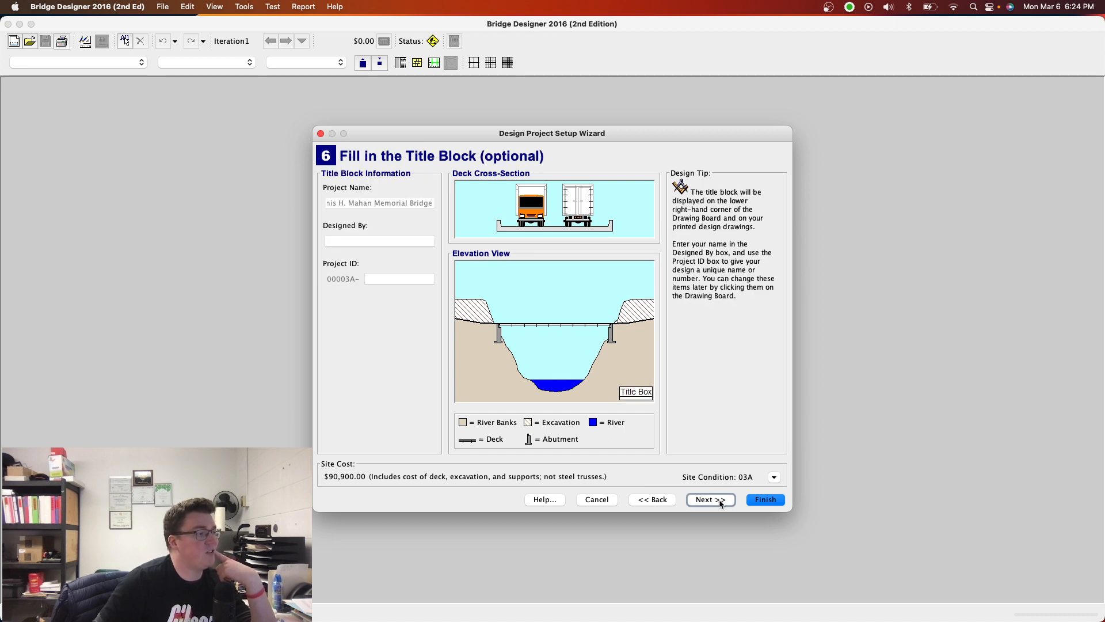
left_click(724, 501)
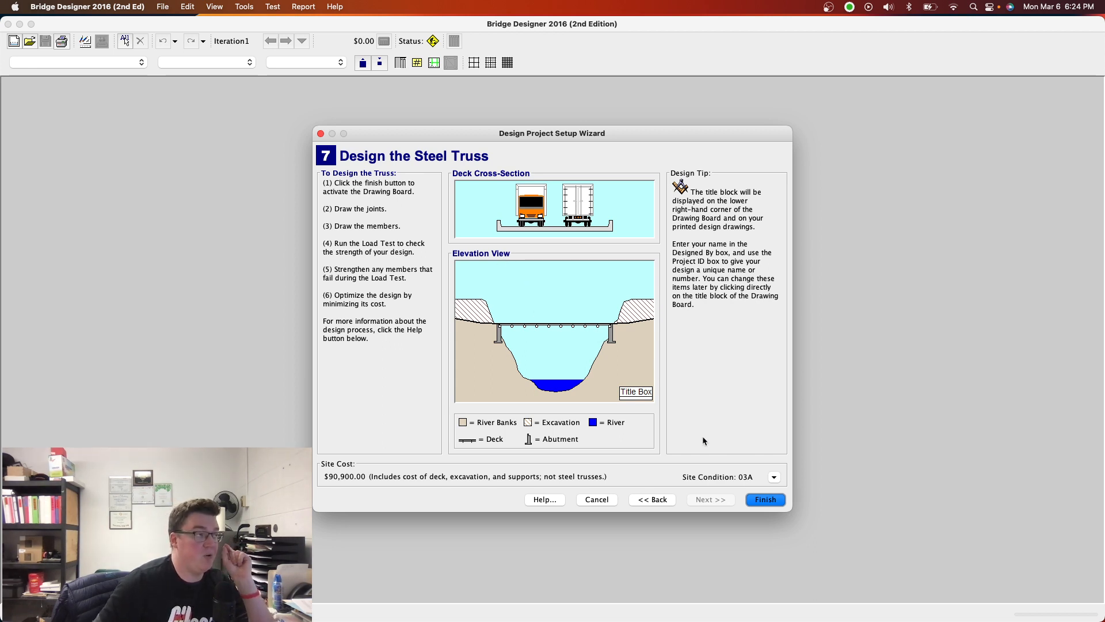
left_click(652, 500)
left_click(652, 499)
left_click(652, 499)
left_click(652, 499)
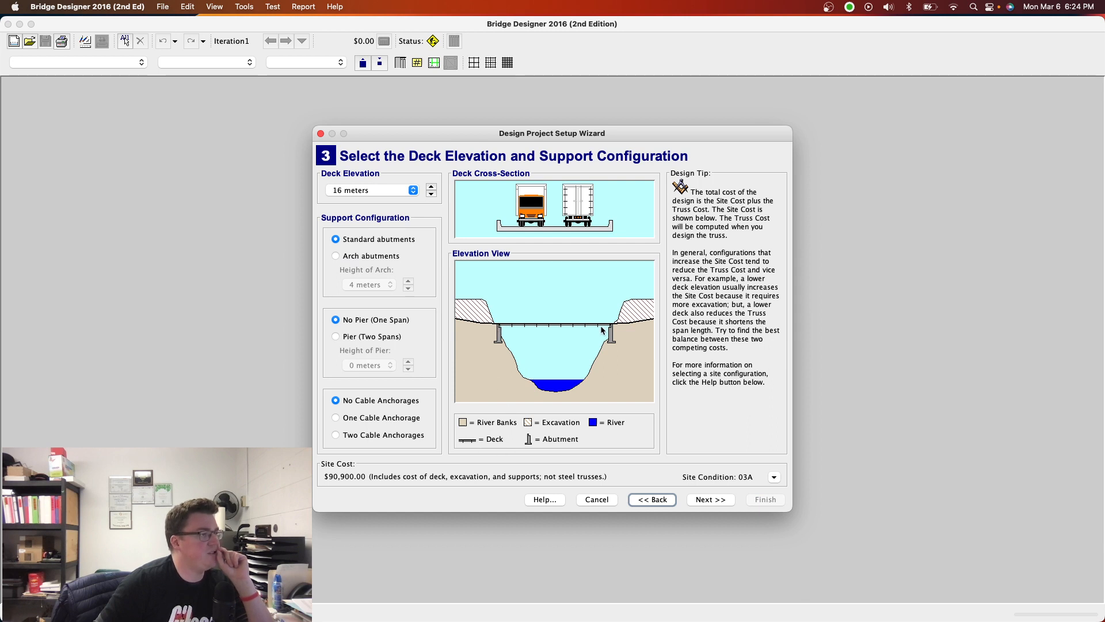
left_click(719, 500)
left_click(720, 499)
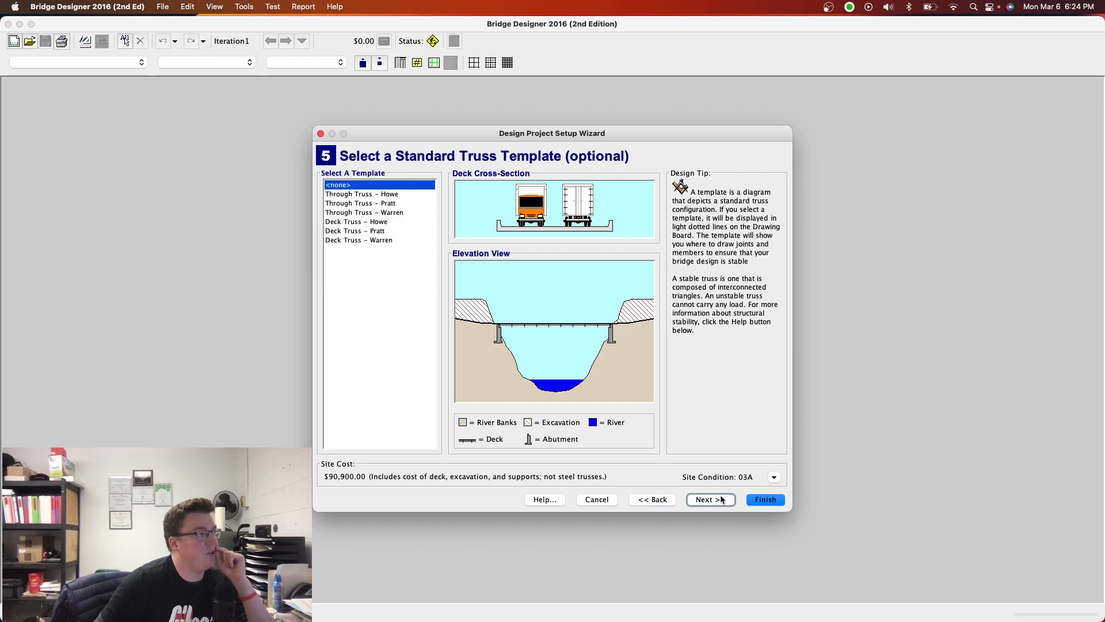
left_click(751, 499)
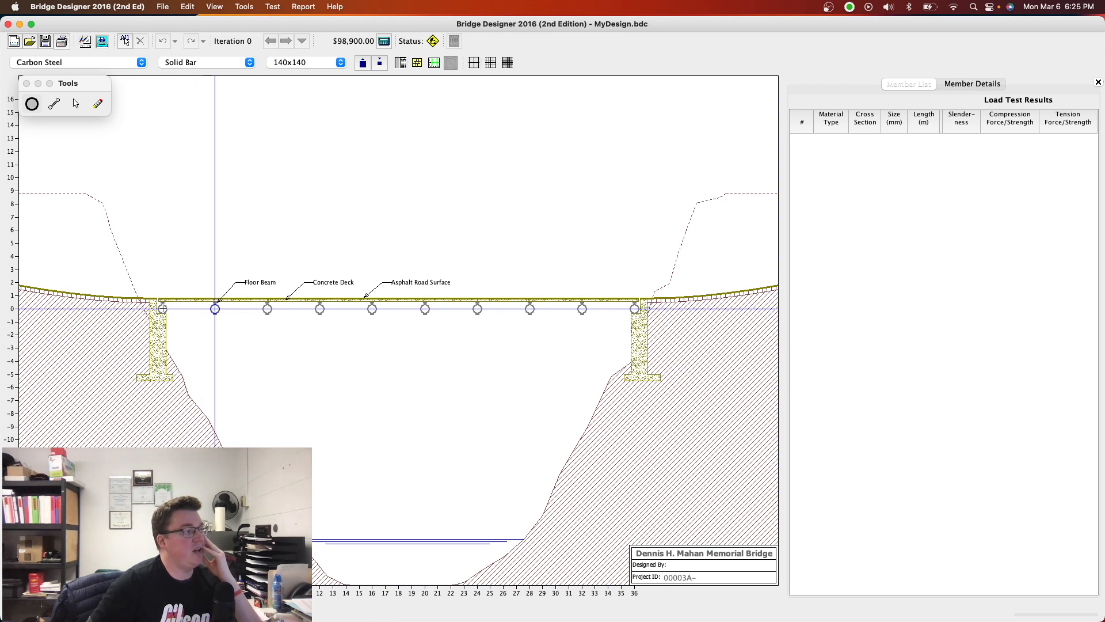
left_click(189, 243)
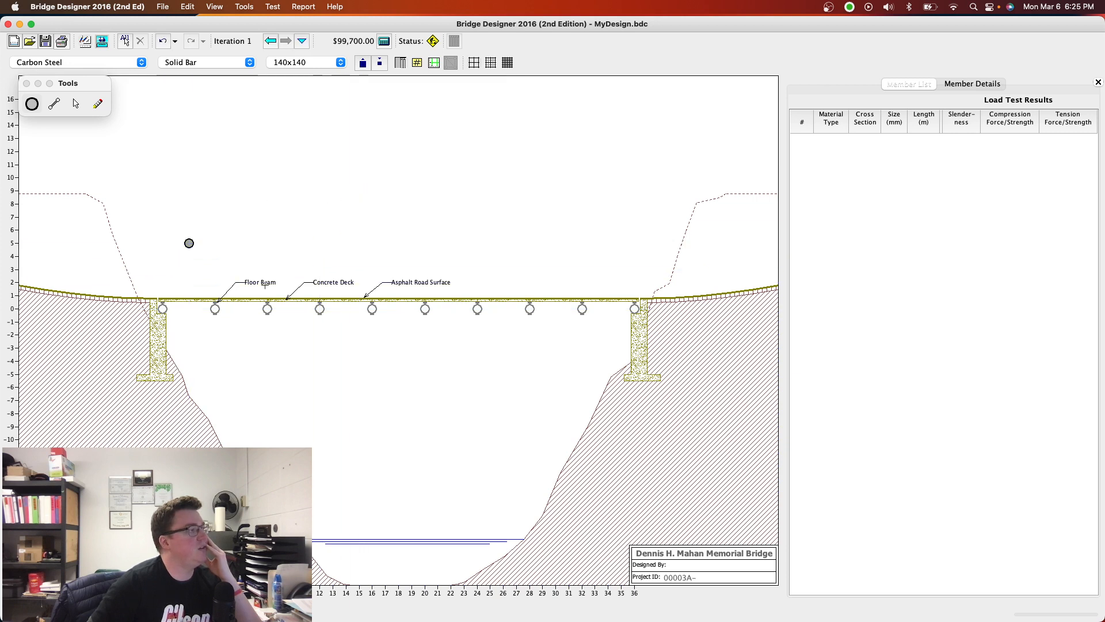
left_click(241, 230)
left_click(255, 256)
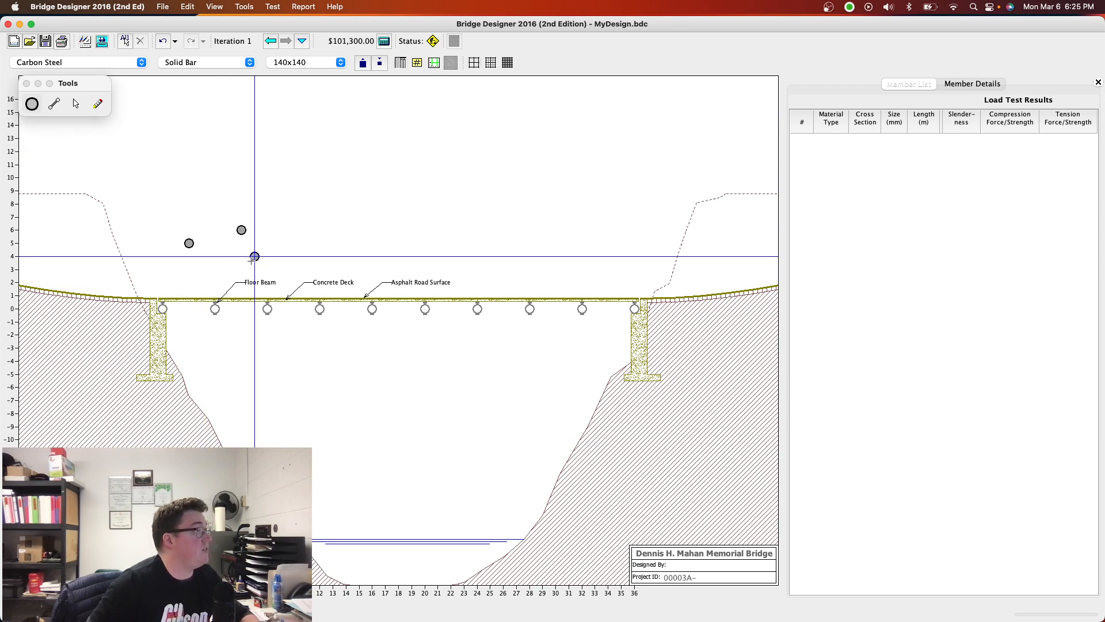
left_click(97, 104)
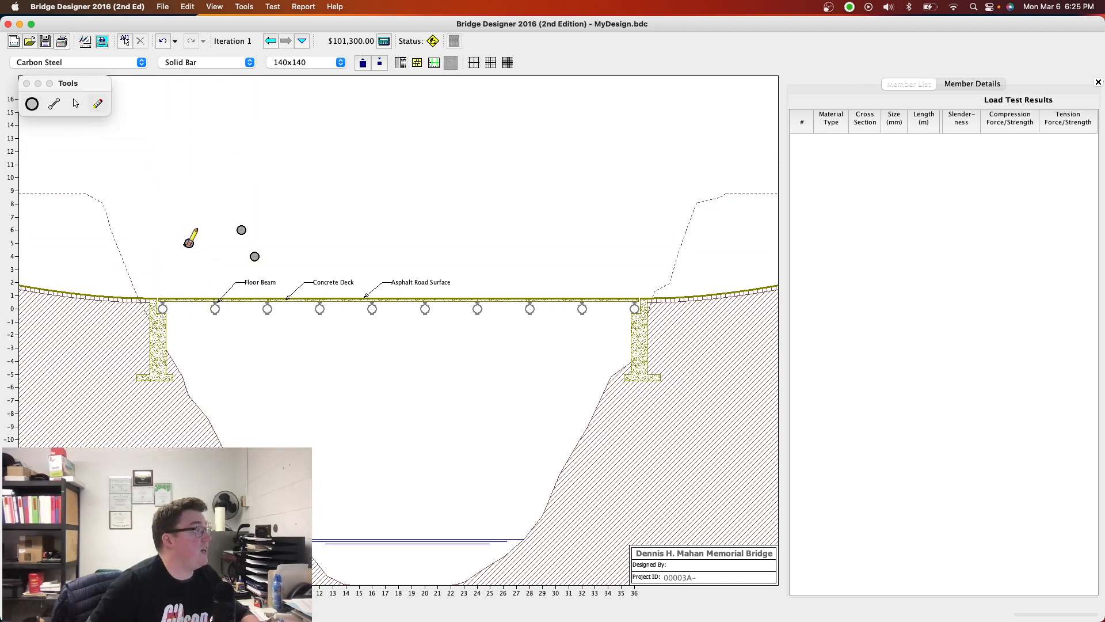
left_click(189, 242)
left_click(255, 256)
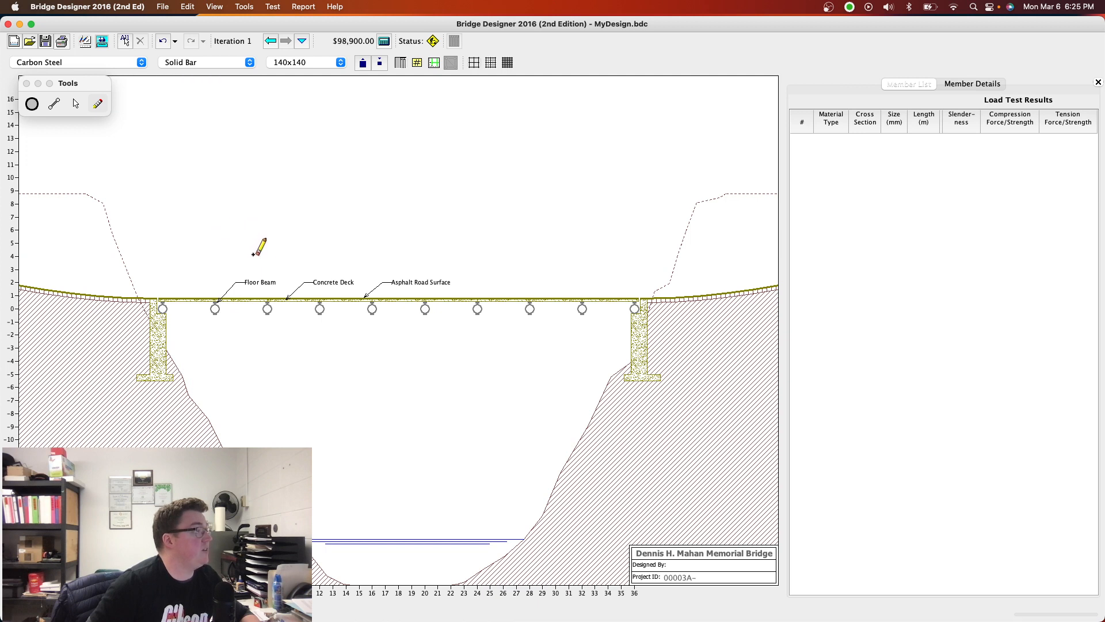
- Place a row of nine joints 5 m above the deck joints, spaced 4 m apart from x = 2 to x = 34
left_click(32, 104)
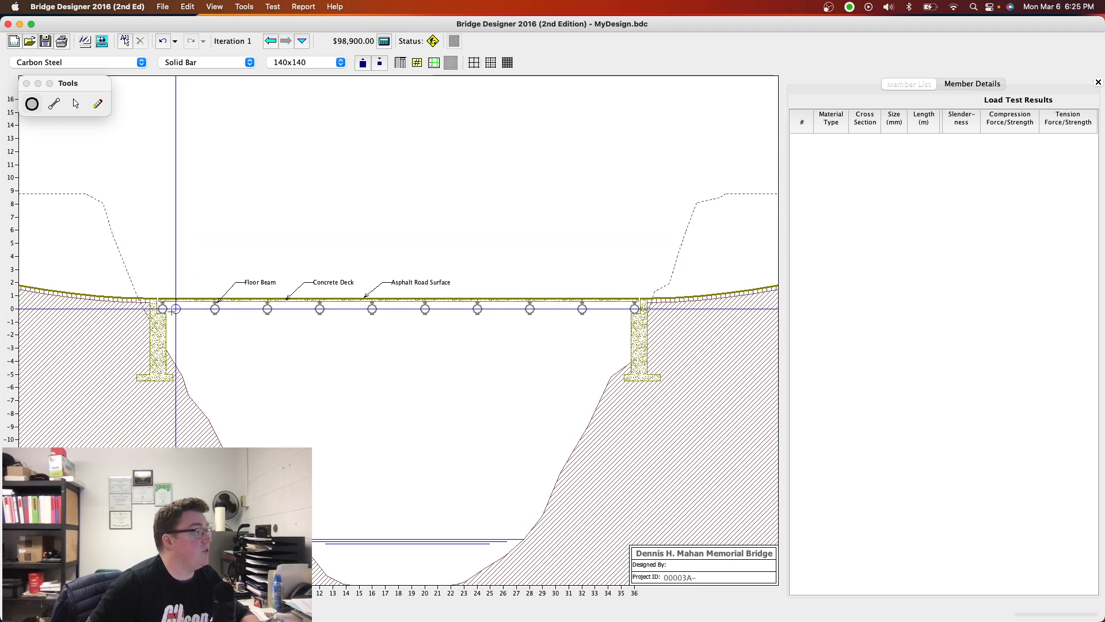
left_click(188, 244)
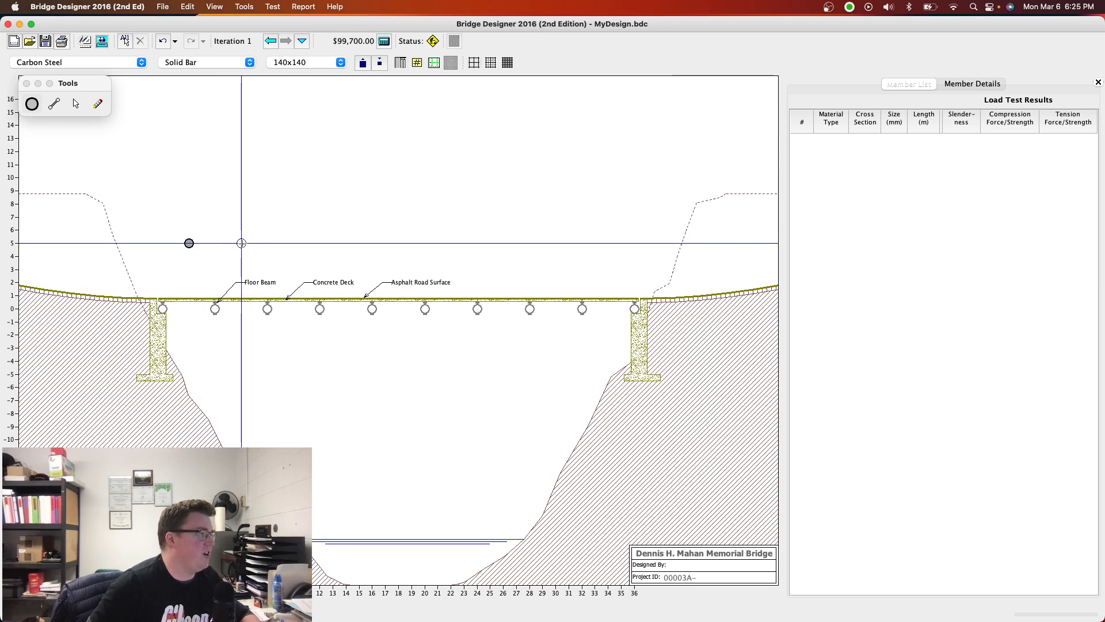
left_click(241, 243)
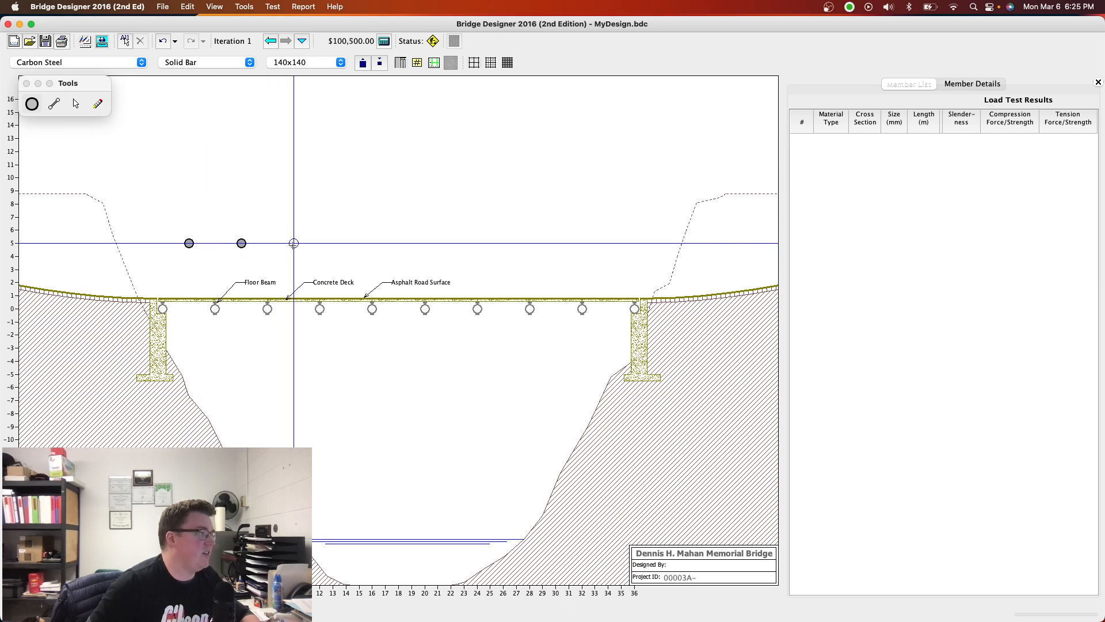
left_click(294, 243)
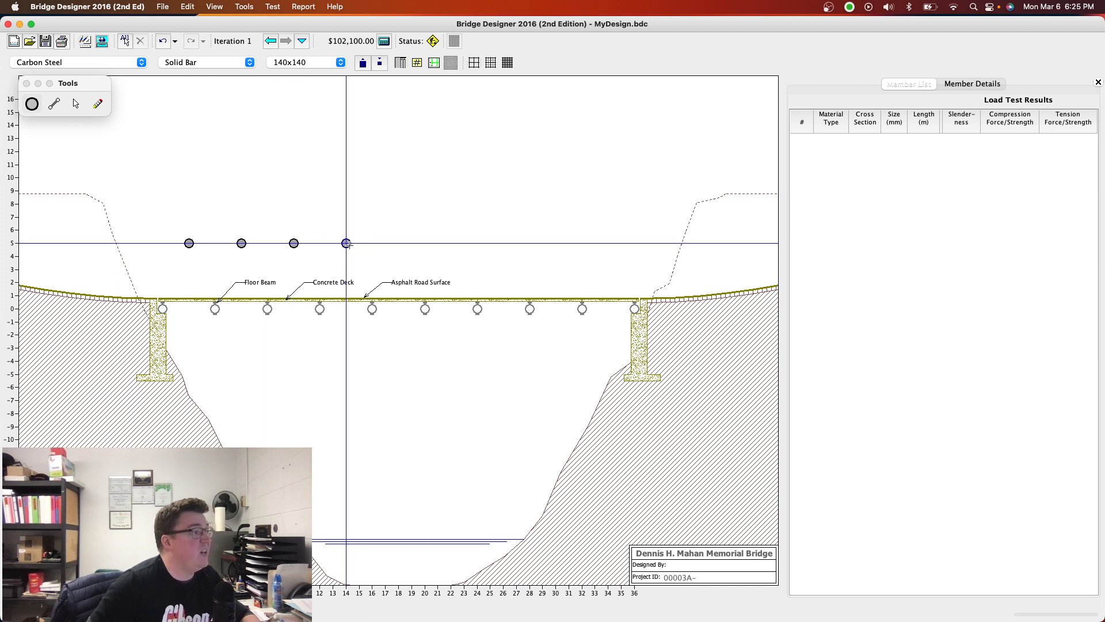
left_click(398, 242)
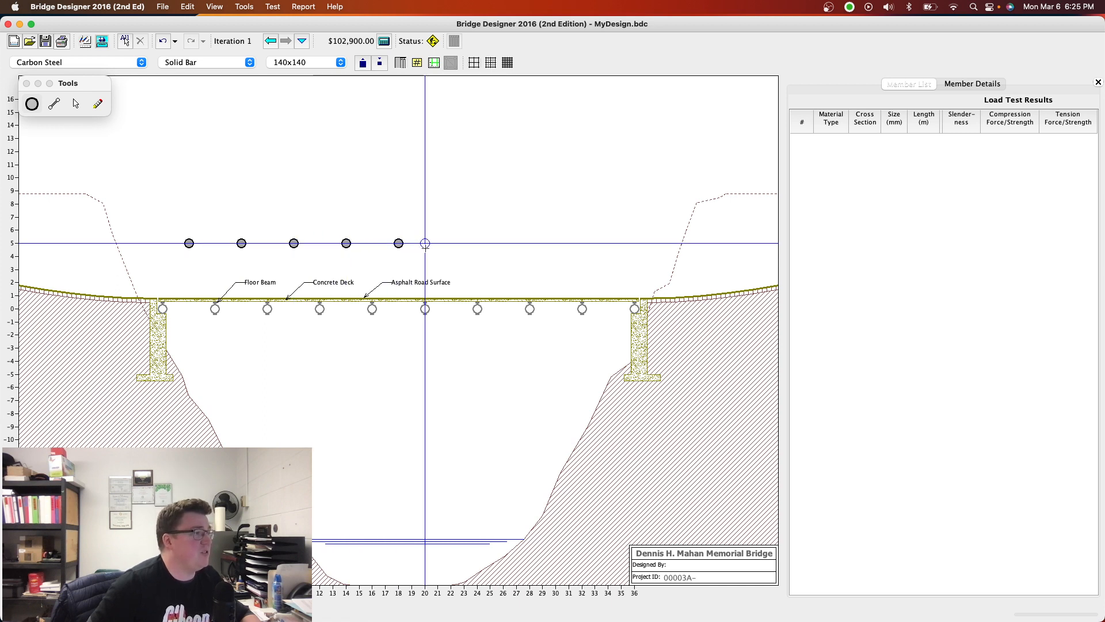
left_click(503, 243)
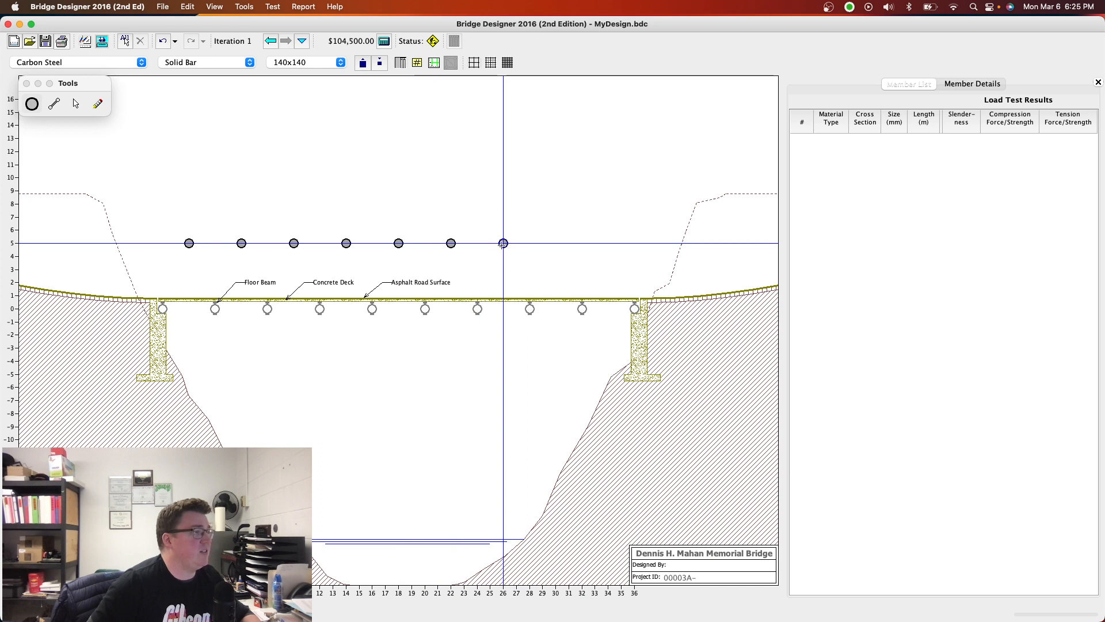
left_click(556, 243)
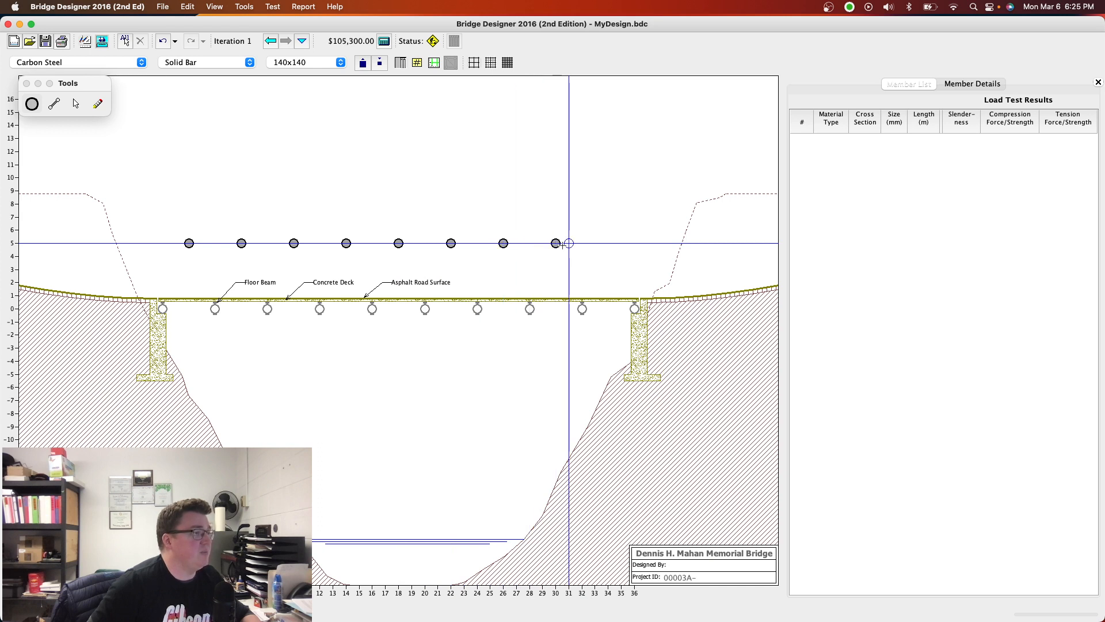
left_click(607, 243)
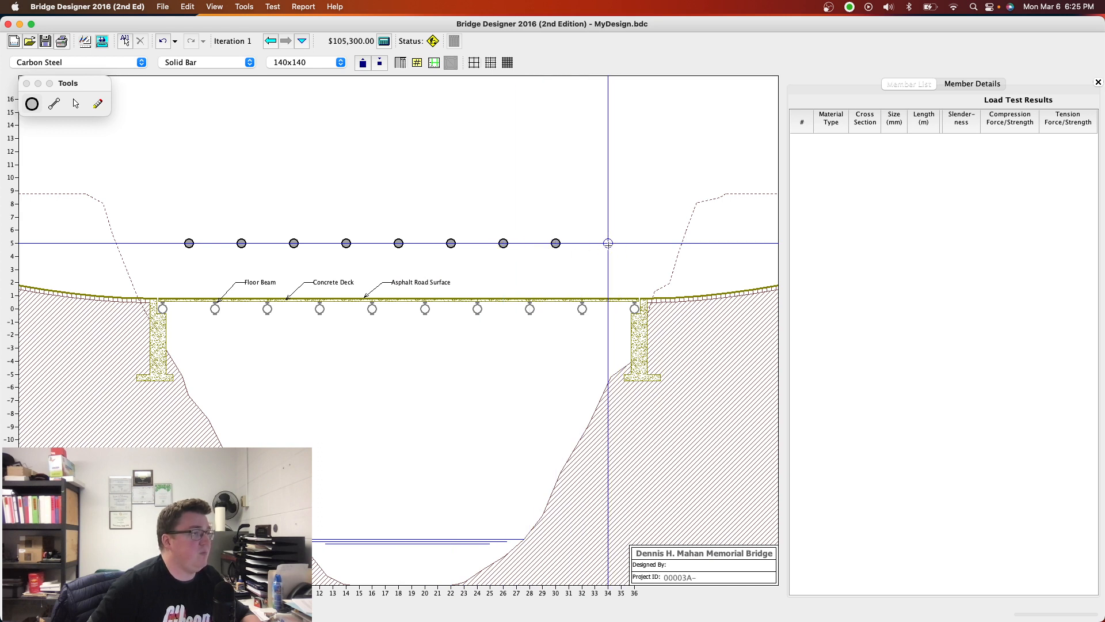
- Draw 18 diagonal 140x140 carbon steel solid bar members zigzagging between the deck joints and the upper joints across the whole span
left_click(54, 105)
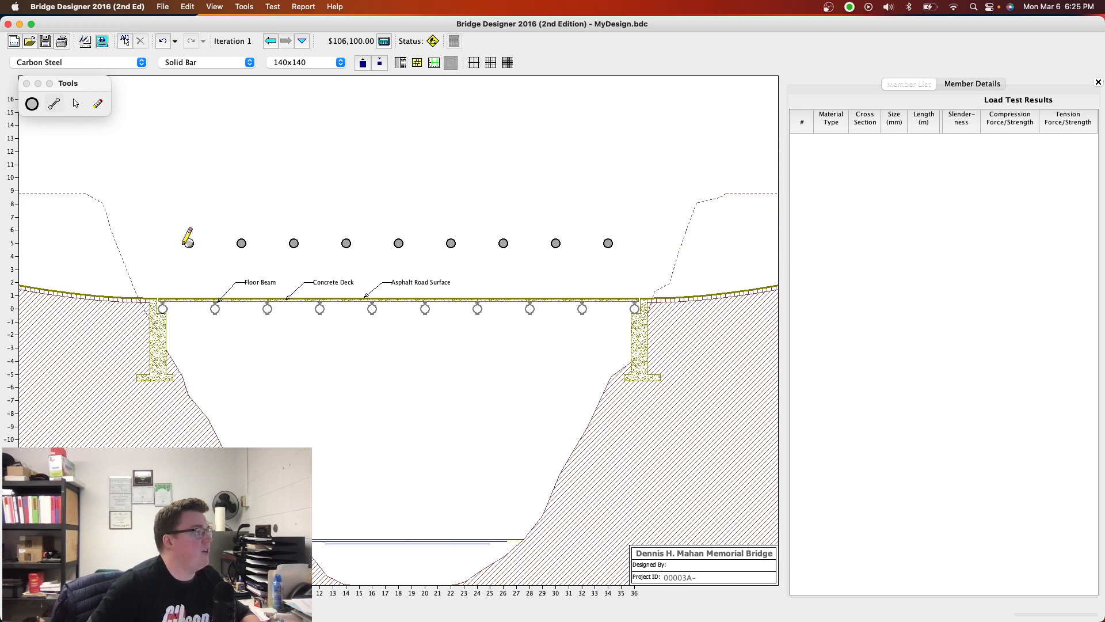
left_click_drag(189, 243, 169, 303)
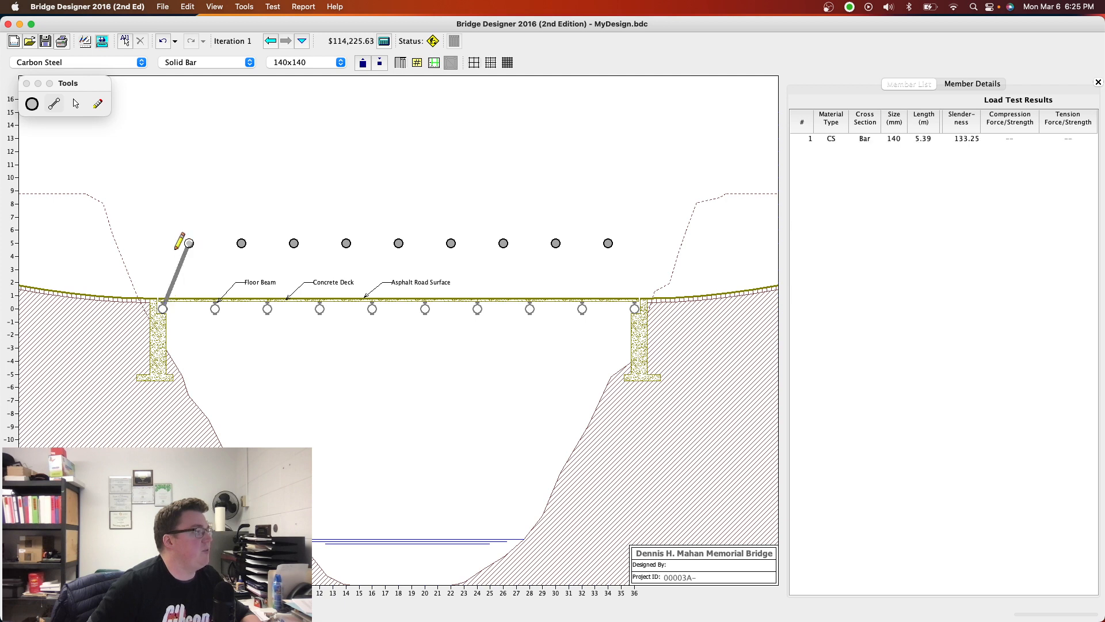
left_click_drag(188, 243, 215, 307)
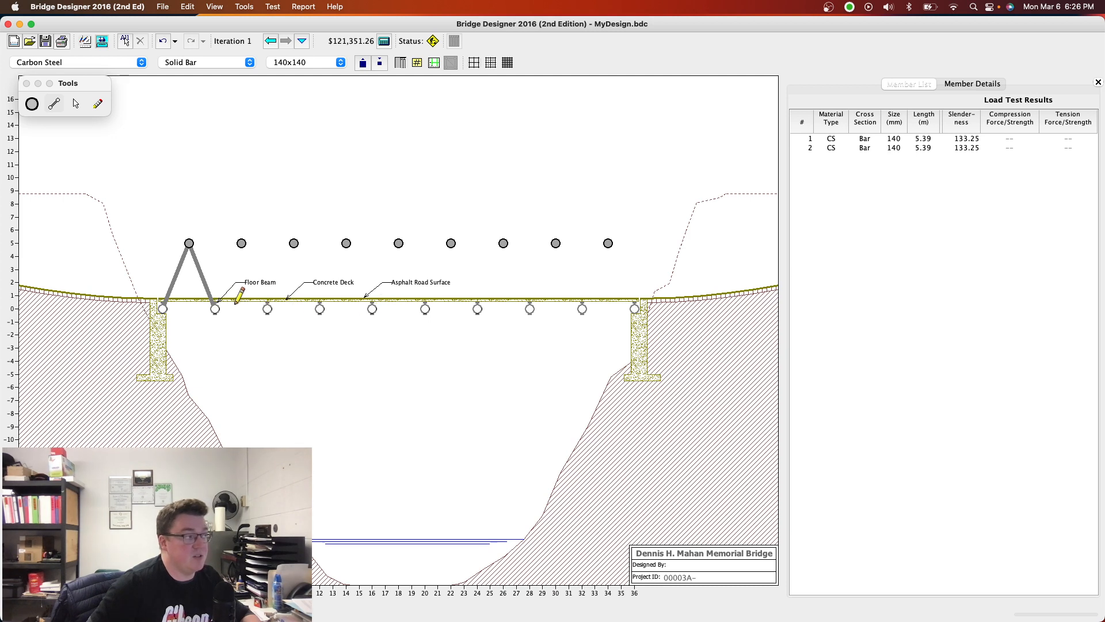
mouse_move(215, 309)
left_mouse_down()
mouse_move(241, 240)
mouse_move(274, 313)
mouse_move(294, 242)
left_mouse_up()
left_click_drag(311, 281, 320, 309)
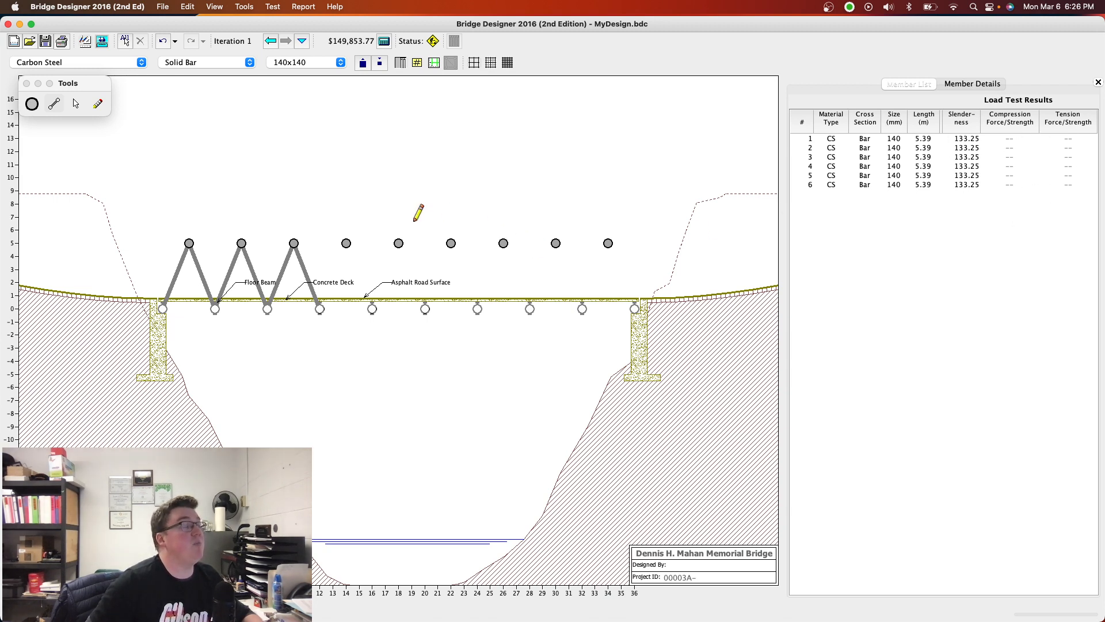
left_click_drag(319, 308, 345, 243)
mouse_move(346, 243)
left_mouse_down()
mouse_move(372, 308)
mouse_move(397, 239)
mouse_move(425, 308)
mouse_move(451, 243)
mouse_move(477, 308)
mouse_move(505, 243)
mouse_move(542, 288)
mouse_move(531, 306)
mouse_move(570, 223)
mouse_move(556, 243)
mouse_move(581, 309)
mouse_move(607, 242)
left_mouse_up()
left_click_drag(607, 243, 635, 306)
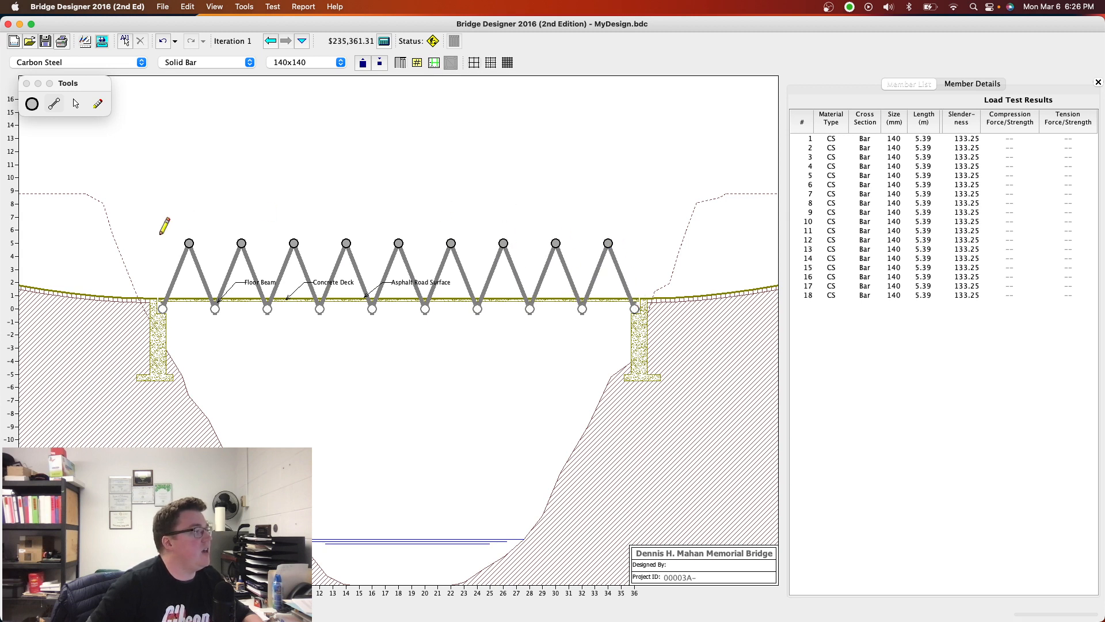
- Draw 140x140 carbon steel solid bar chord members connecting all neighbouring upper joints and all neighbouring deck joints across the span
left_click_drag(188, 243, 607, 243)
left_click_drag(162, 308, 424, 309)
left_click_drag(425, 309, 635, 308)
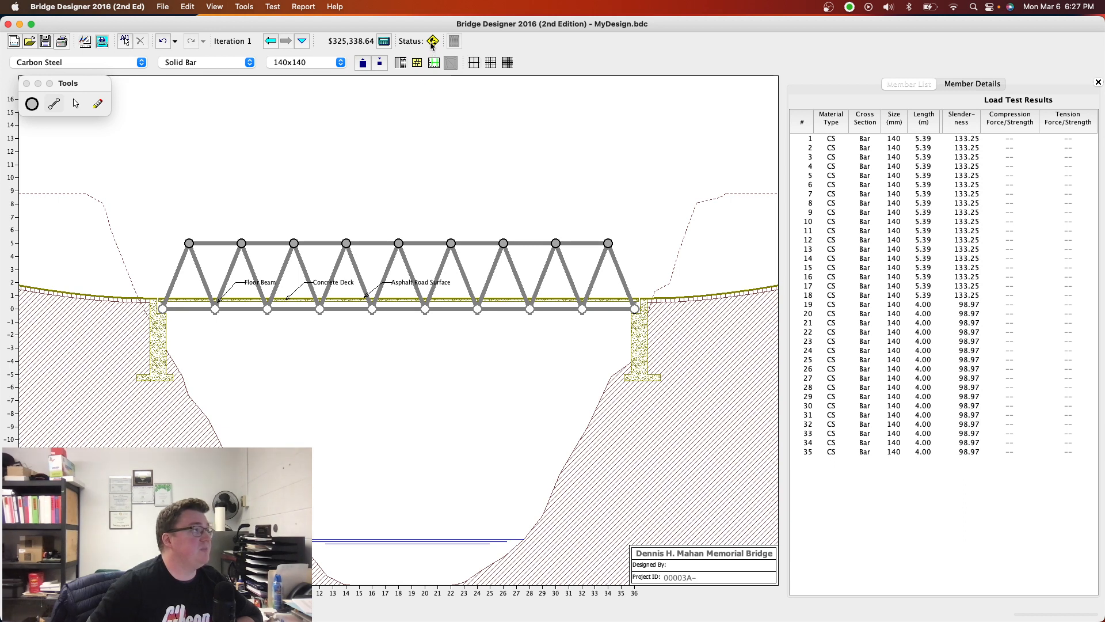
- Run the truck load test twice on the completed truss, returning to the drawing board each time to examine the member force/strength results
mouse_move(432, 46)
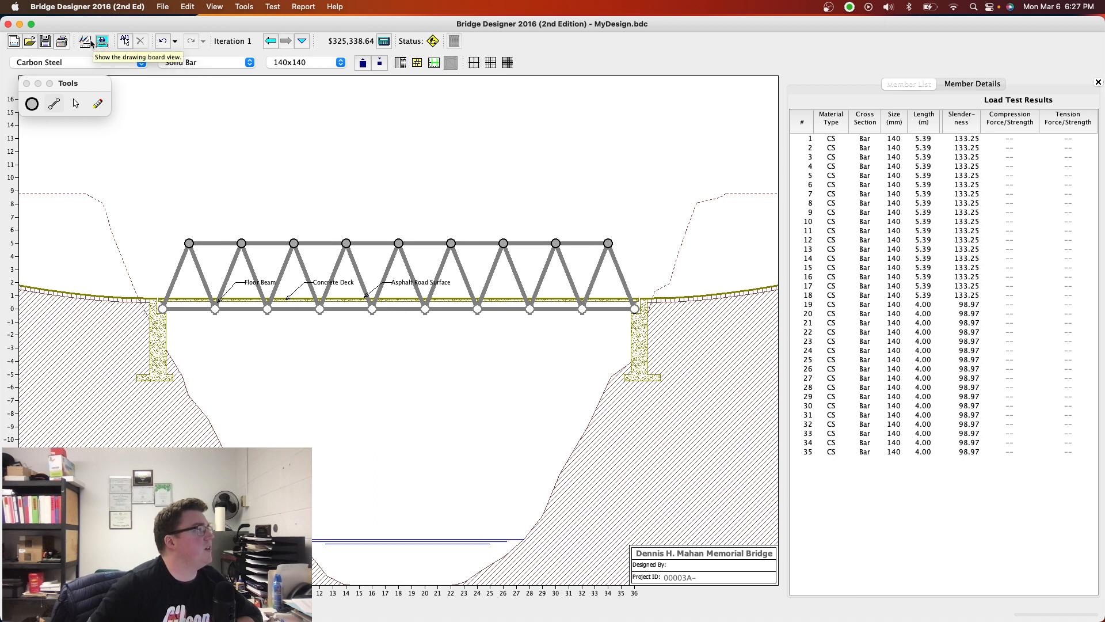
left_click(102, 43)
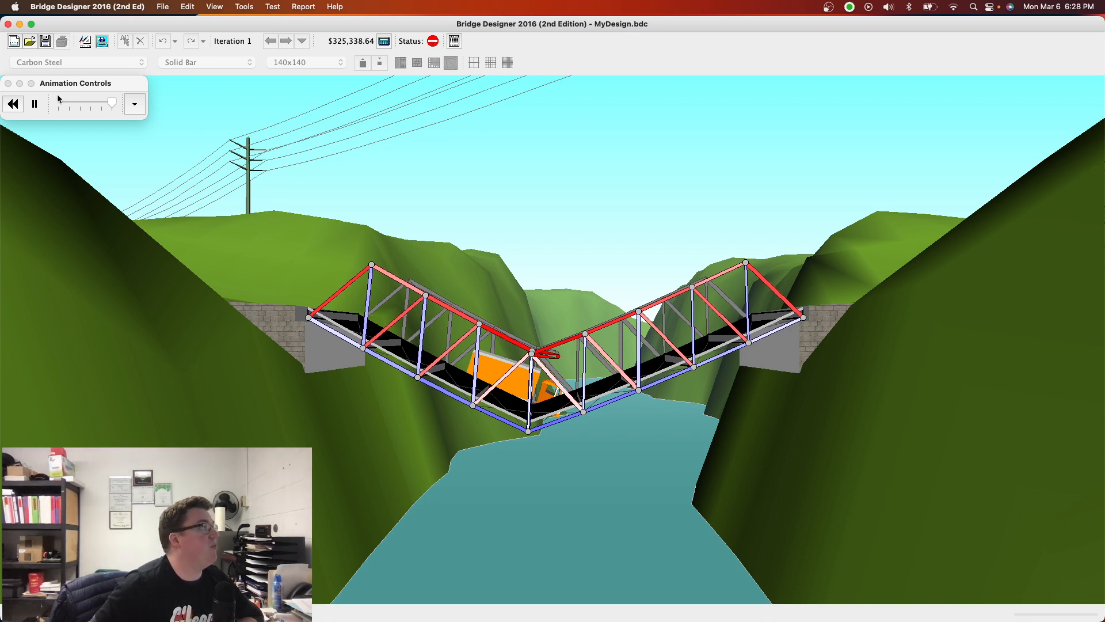
left_click(86, 44)
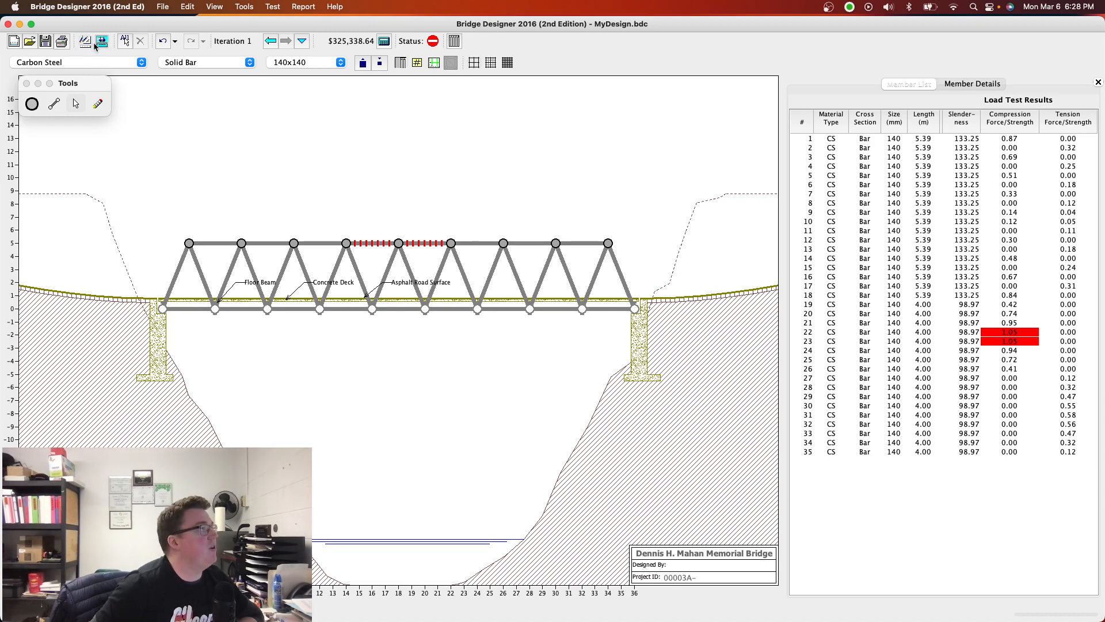
left_click(95, 43)
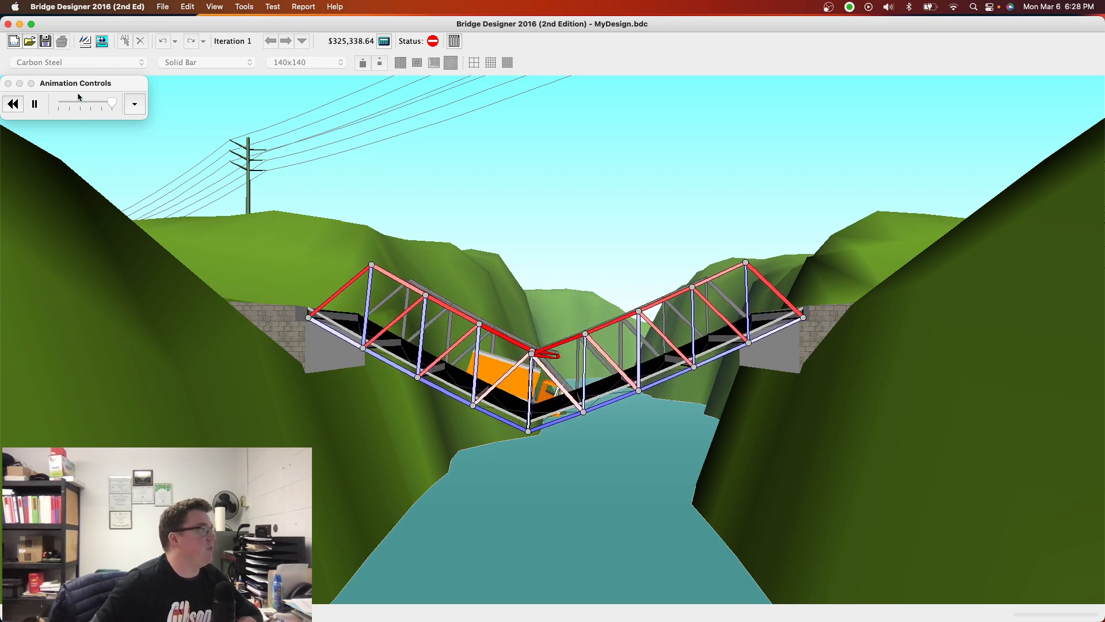
left_click(85, 42)
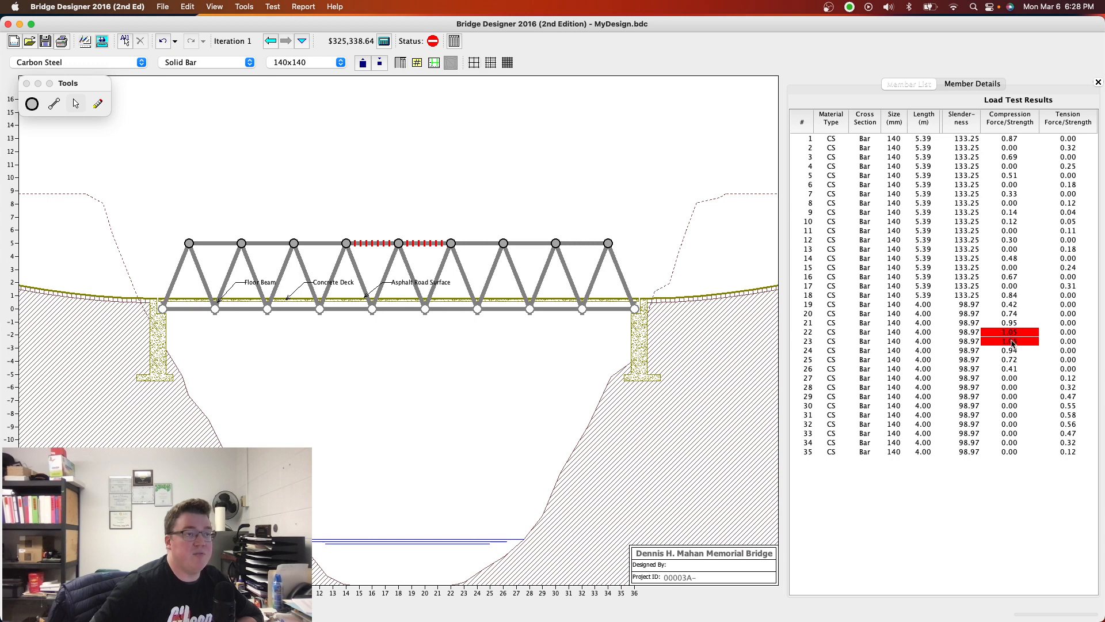
- Enlarge top chord members 22 and 23 to 170x170, rerun the load test and return to the drawing board
left_click(817, 332)
left_click(816, 342)
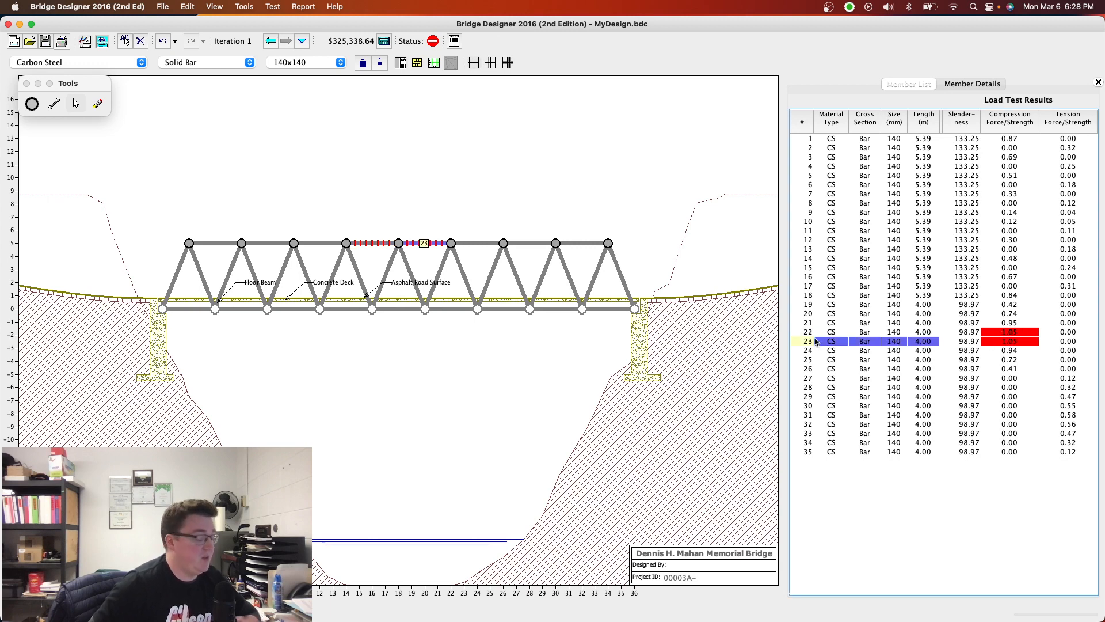
left_click(815, 332, "shift")
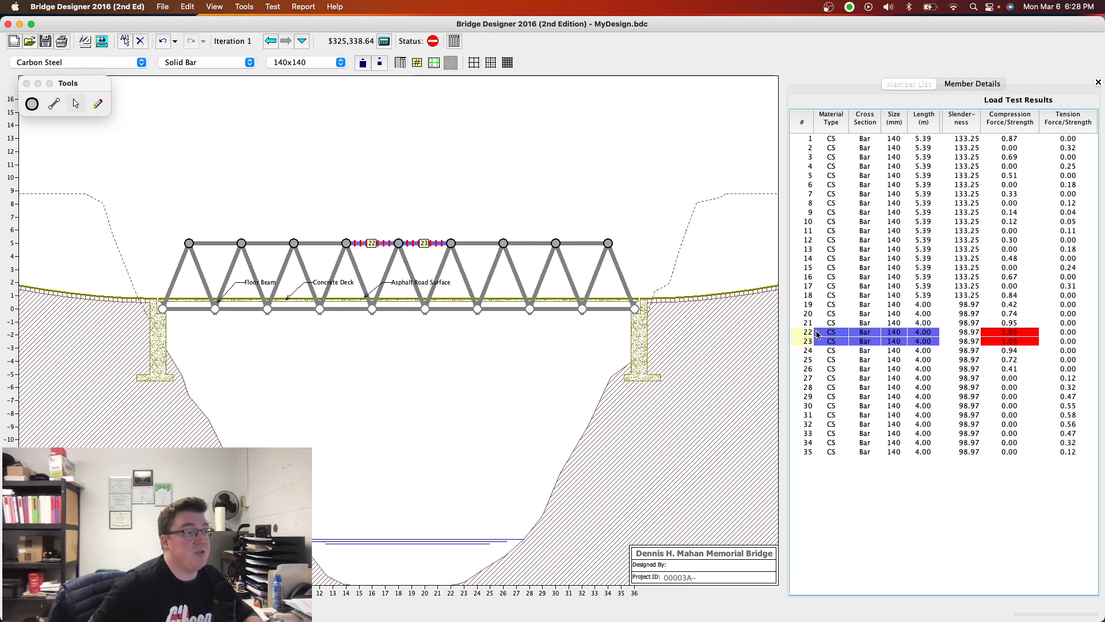
left_click(363, 63)
left_click(364, 64)
left_click(363, 63)
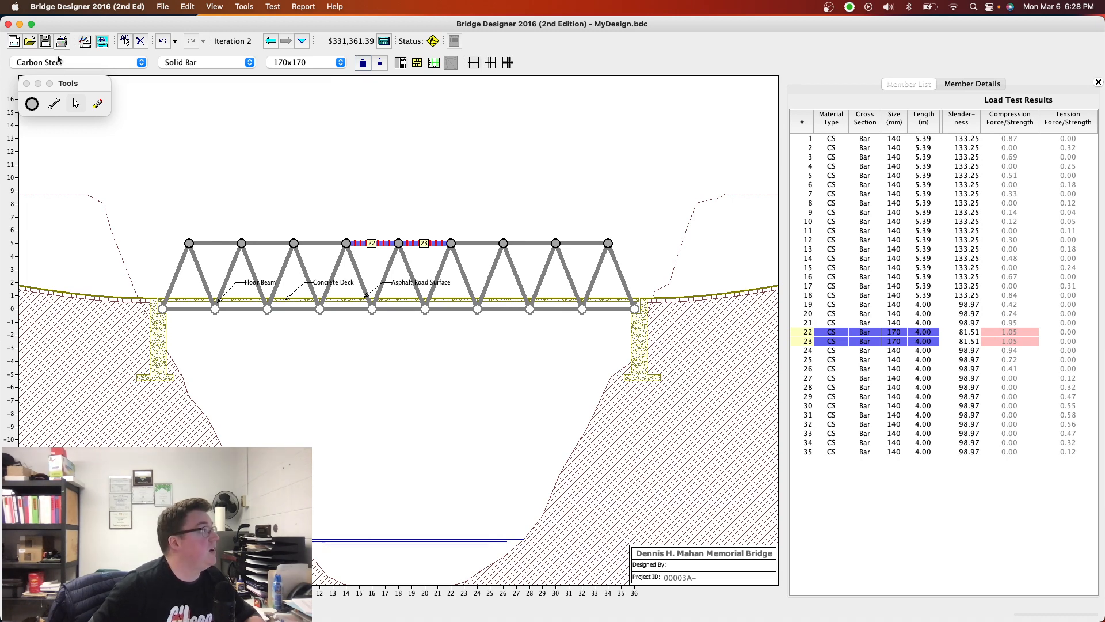
left_click(103, 41)
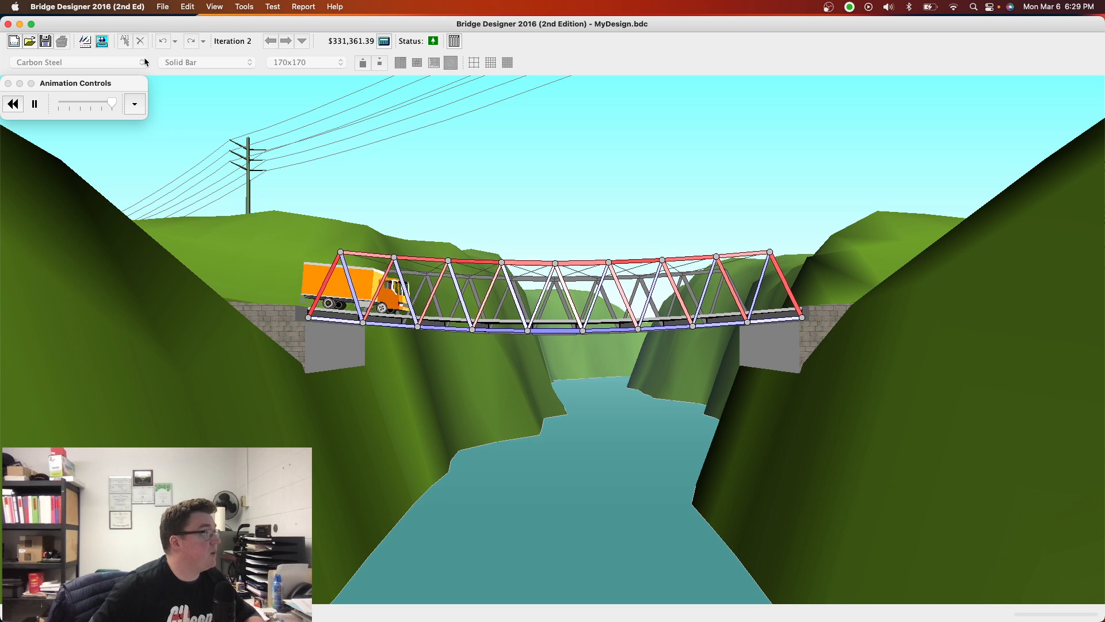
left_click(84, 46)
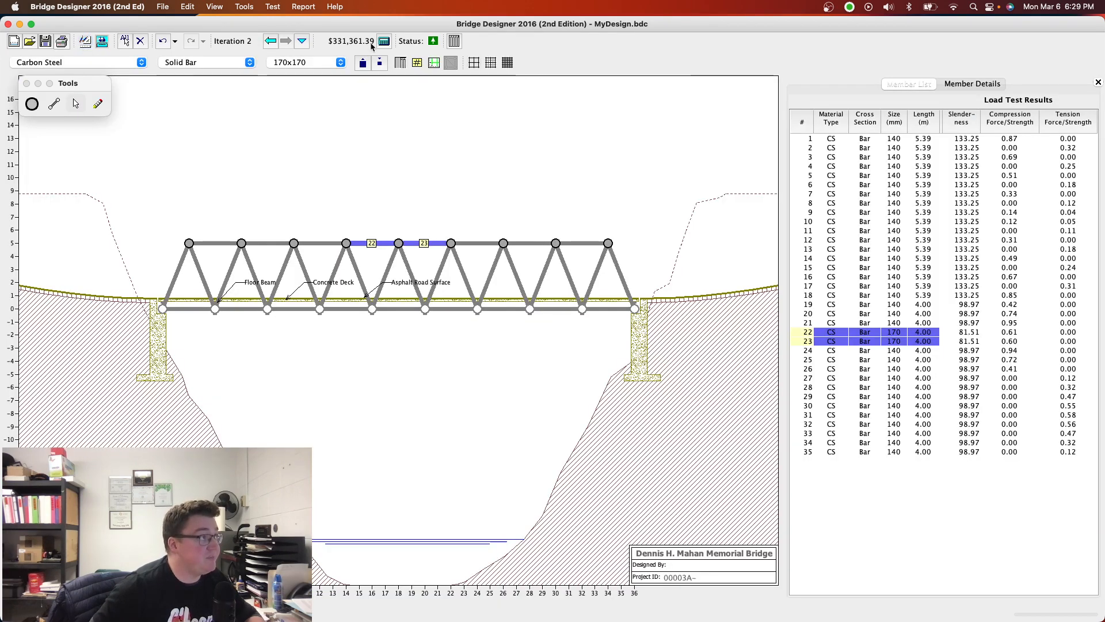